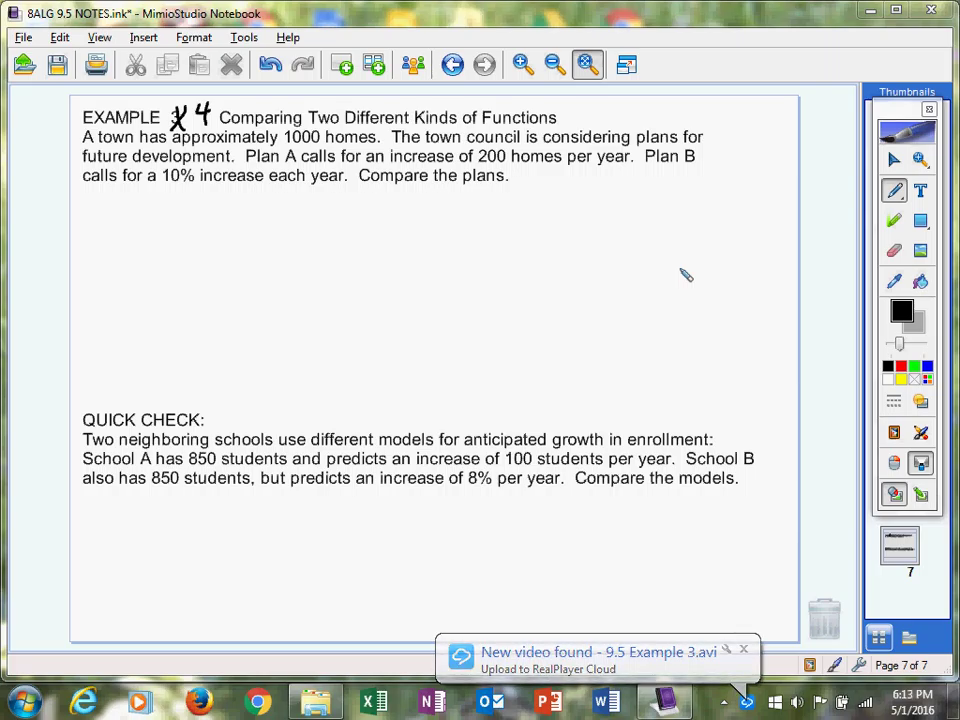
Dismiss the RealPlayer new-video notification and trace over the X beside EXAMPLE to bolden it.
{"action": "left_click", "coordinate": [745, 651]}
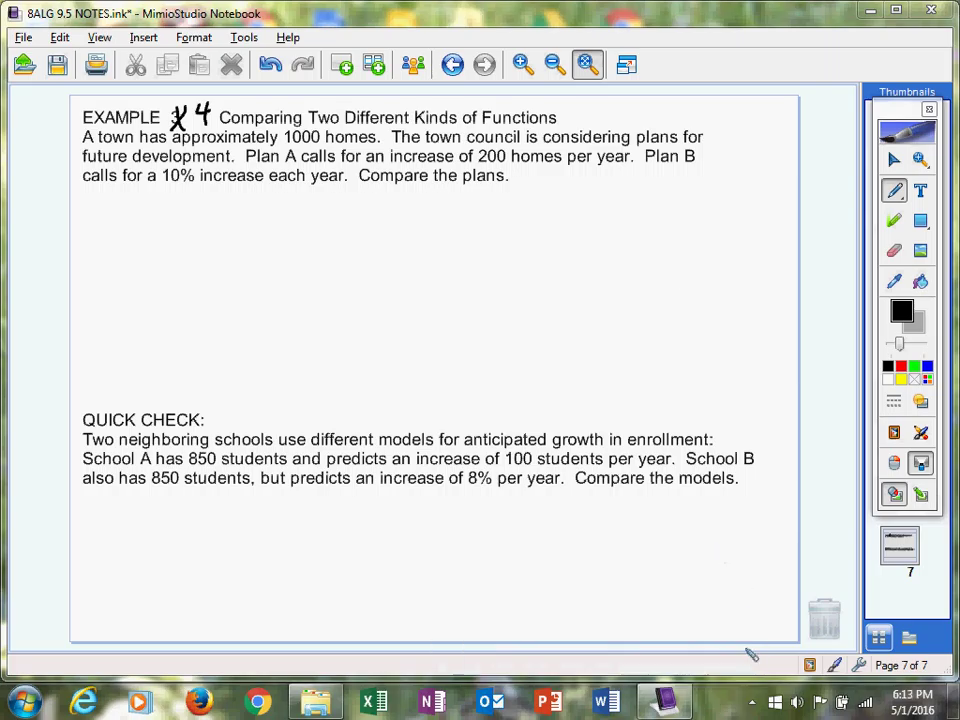
{"action": "left_click_drag", "start_coordinate": [169, 107], "coordinate": [186, 130]}
{"action": "left_click_drag", "start_coordinate": [185, 106], "coordinate": [171, 134]}
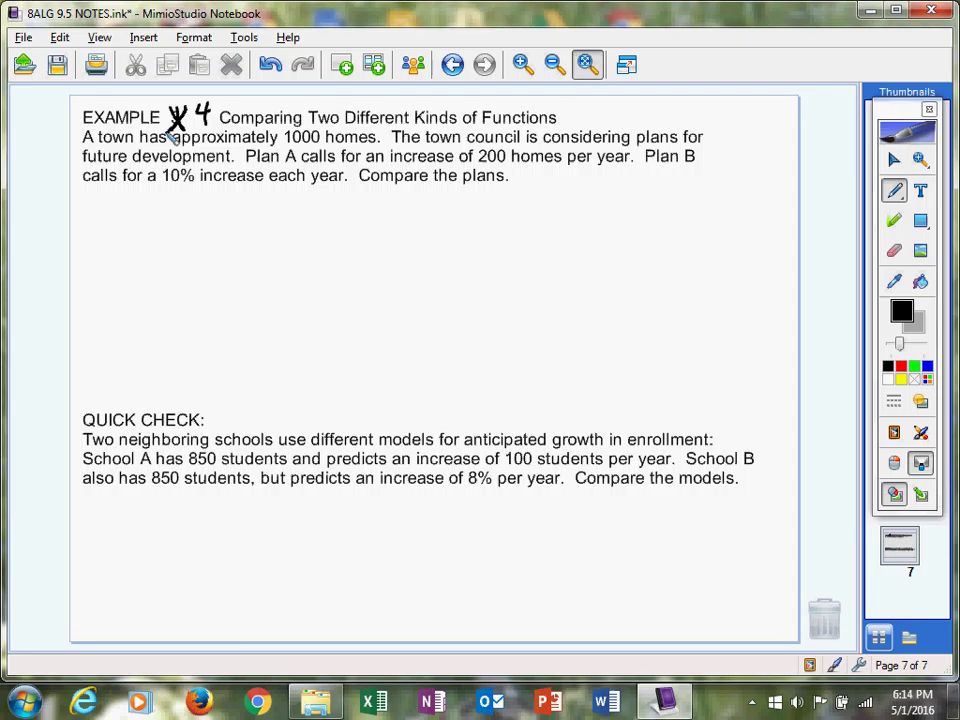
Handwrite 'Plan A' on the left and 'Plan B' on the right, underlining each.
{"action": "mouse_move", "coordinate": [134, 194]}
{"action": "left_mouse_down"}
{"action": "mouse_move", "coordinate": [137, 229]}
{"action": "mouse_move", "coordinate": [138, 212]}
{"action": "mouse_move", "coordinate": [161, 229]}
{"action": "mouse_move", "coordinate": [172, 209]}
{"action": "mouse_move", "coordinate": [191, 228]}
{"action": "mouse_move", "coordinate": [200, 213]}
{"action": "mouse_move", "coordinate": [211, 230]}
{"action": "mouse_move", "coordinate": [251, 230]}
{"action": "left_mouse_up"}
{"action": "left_click_drag", "start_coordinate": [121, 232], "coordinate": [272, 238]}
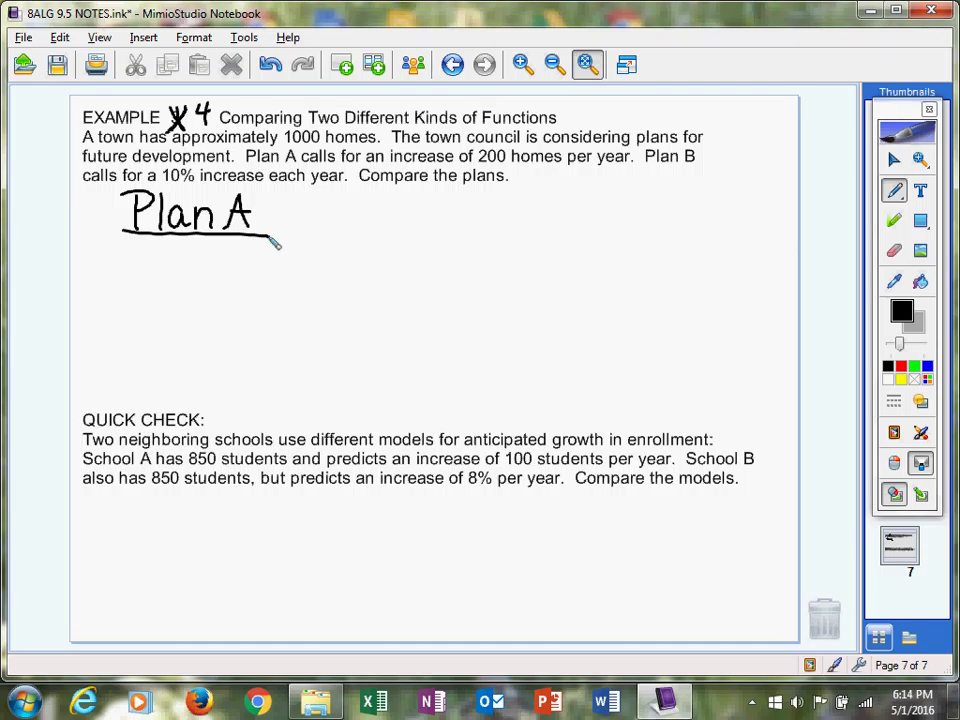
{"action": "mouse_move", "coordinate": [522, 197]}
{"action": "left_mouse_down"}
{"action": "mouse_move", "coordinate": [523, 237]}
{"action": "mouse_move", "coordinate": [523, 220]}
{"action": "mouse_move", "coordinate": [554, 235]}
{"action": "left_mouse_up"}
{"action": "mouse_move", "coordinate": [584, 213]}
{"action": "left_mouse_down"}
{"action": "mouse_move", "coordinate": [574, 224]}
{"action": "mouse_move", "coordinate": [626, 238]}
{"action": "left_mouse_up"}
{"action": "mouse_move", "coordinate": [603, 200]}
{"action": "left_mouse_down"}
{"action": "mouse_move", "coordinate": [634, 208]}
{"action": "mouse_move", "coordinate": [624, 238]}
{"action": "left_mouse_up"}
{"action": "left_click_drag", "start_coordinate": [516, 242], "coordinate": [653, 244]}
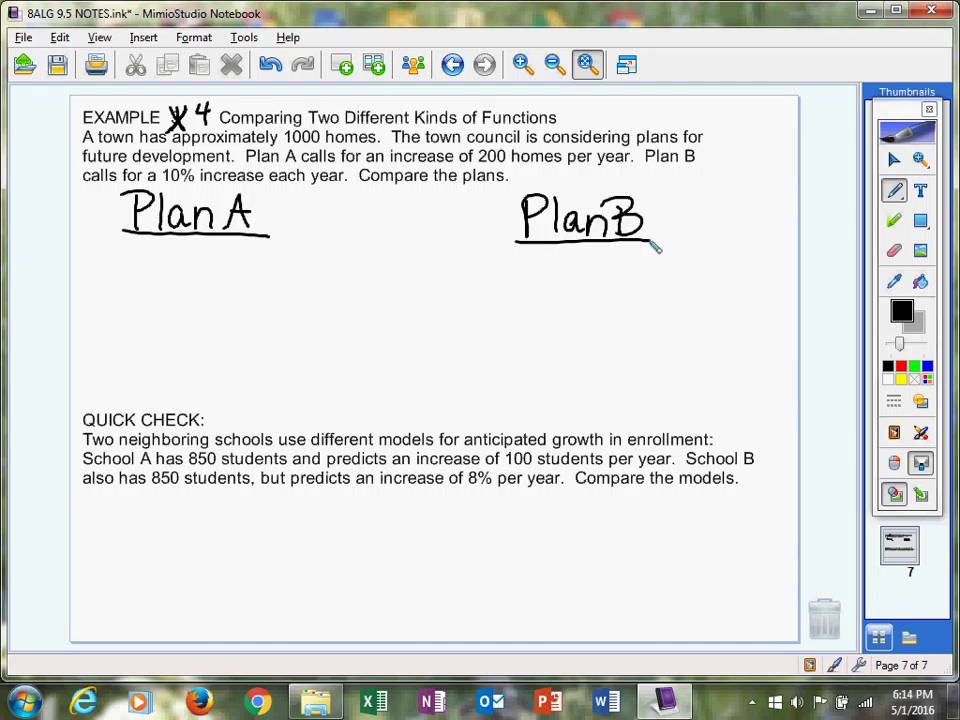
Circle 'increase of 200 homes per year' and write m=200 and b=1000 under Plan A.
{"action": "mouse_move", "coordinate": [388, 166]}
{"action": "left_mouse_down"}
{"action": "mouse_move", "coordinate": [632, 170]}
{"action": "mouse_move", "coordinate": [606, 157]}
{"action": "mouse_move", "coordinate": [478, 148]}
{"action": "mouse_move", "coordinate": [390, 152]}
{"action": "mouse_move", "coordinate": [394, 172]}
{"action": "left_mouse_up"}
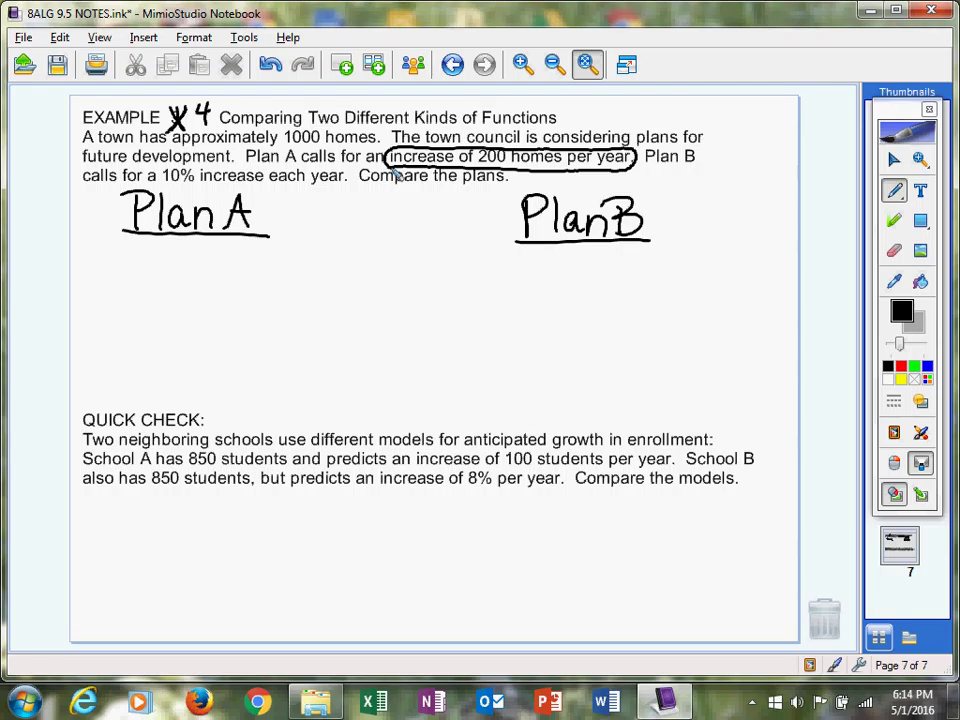
{"action": "mouse_move", "coordinate": [90, 258]}
{"action": "left_mouse_down"}
{"action": "mouse_move", "coordinate": [92, 276]}
{"action": "mouse_move", "coordinate": [149, 255]}
{"action": "mouse_move", "coordinate": [148, 265]}
{"action": "left_mouse_up"}
{"action": "mouse_move", "coordinate": [159, 252]}
{"action": "left_mouse_down"}
{"action": "mouse_move", "coordinate": [184, 276]}
{"action": "mouse_move", "coordinate": [195, 253]}
{"action": "mouse_move", "coordinate": [214, 261]}
{"action": "left_mouse_up"}
{"action": "mouse_move", "coordinate": [99, 282]}
{"action": "left_mouse_down"}
{"action": "mouse_move", "coordinate": [104, 305]}
{"action": "mouse_move", "coordinate": [135, 291]}
{"action": "mouse_move", "coordinate": [157, 310]}
{"action": "mouse_move", "coordinate": [178, 289]}
{"action": "mouse_move", "coordinate": [200, 290]}
{"action": "mouse_move", "coordinate": [223, 310]}
{"action": "mouse_move", "coordinate": [227, 294]}
{"action": "left_mouse_up"}
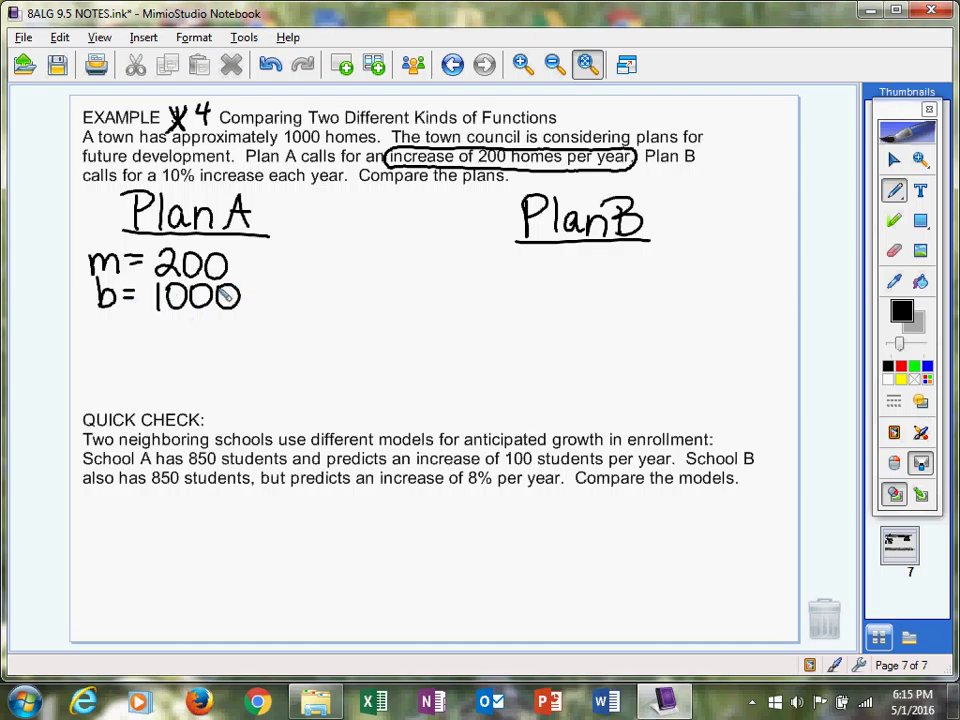
Write y=200x+1000 under Plan A and circle '10% increase' in the Plan B sentence.
{"action": "mouse_move", "coordinate": [115, 322]}
{"action": "left_mouse_down"}
{"action": "mouse_move", "coordinate": [128, 324]}
{"action": "mouse_move", "coordinate": [120, 352]}
{"action": "left_mouse_up"}
{"action": "mouse_move", "coordinate": [144, 328]}
{"action": "left_mouse_down"}
{"action": "mouse_move", "coordinate": [180, 346]}
{"action": "mouse_move", "coordinate": [193, 327]}
{"action": "mouse_move", "coordinate": [213, 327]}
{"action": "mouse_move", "coordinate": [240, 348]}
{"action": "mouse_move", "coordinate": [218, 346]}
{"action": "left_mouse_up"}
{"action": "left_click_drag", "start_coordinate": [239, 336], "coordinate": [256, 336]}
{"action": "left_click_drag", "start_coordinate": [248, 327], "coordinate": [248, 345]}
{"action": "mouse_move", "coordinate": [262, 324]}
{"action": "left_mouse_down"}
{"action": "mouse_move", "coordinate": [262, 346]}
{"action": "mouse_move", "coordinate": [274, 328]}
{"action": "mouse_move", "coordinate": [312, 340]}
{"action": "mouse_move", "coordinate": [300, 324]}
{"action": "left_mouse_up"}
{"action": "mouse_move", "coordinate": [315, 325]}
{"action": "left_mouse_down"}
{"action": "mouse_move", "coordinate": [327, 326]}
{"action": "mouse_move", "coordinate": [319, 331]}
{"action": "left_mouse_up"}
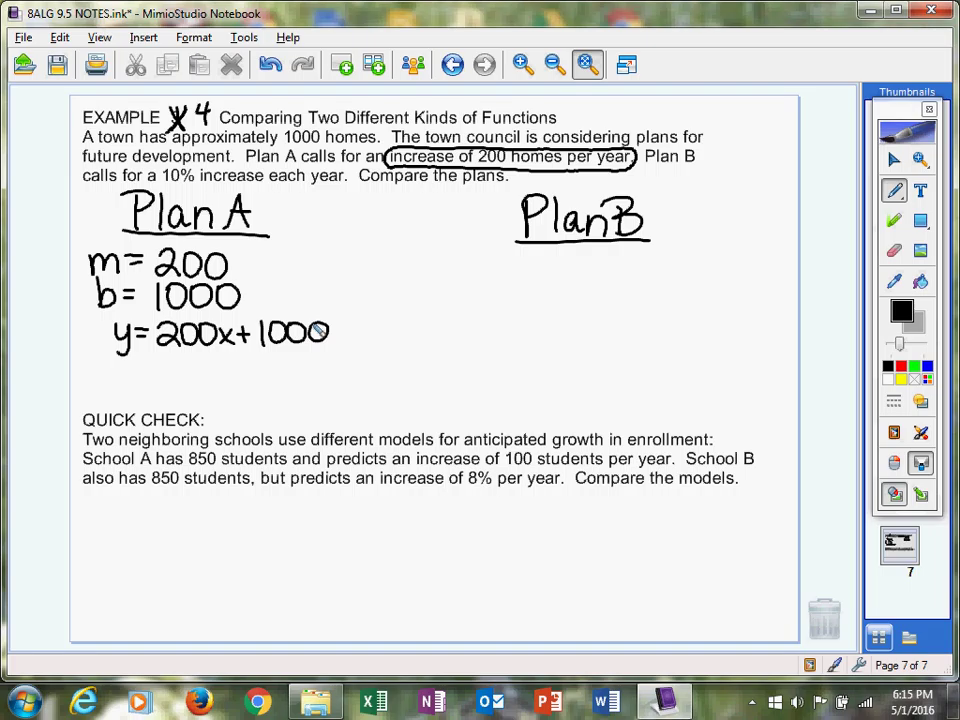
{"action": "mouse_move", "coordinate": [232, 166]}
{"action": "left_mouse_down"}
{"action": "mouse_move", "coordinate": [160, 182]}
{"action": "mouse_move", "coordinate": [270, 175]}
{"action": "left_mouse_up"}
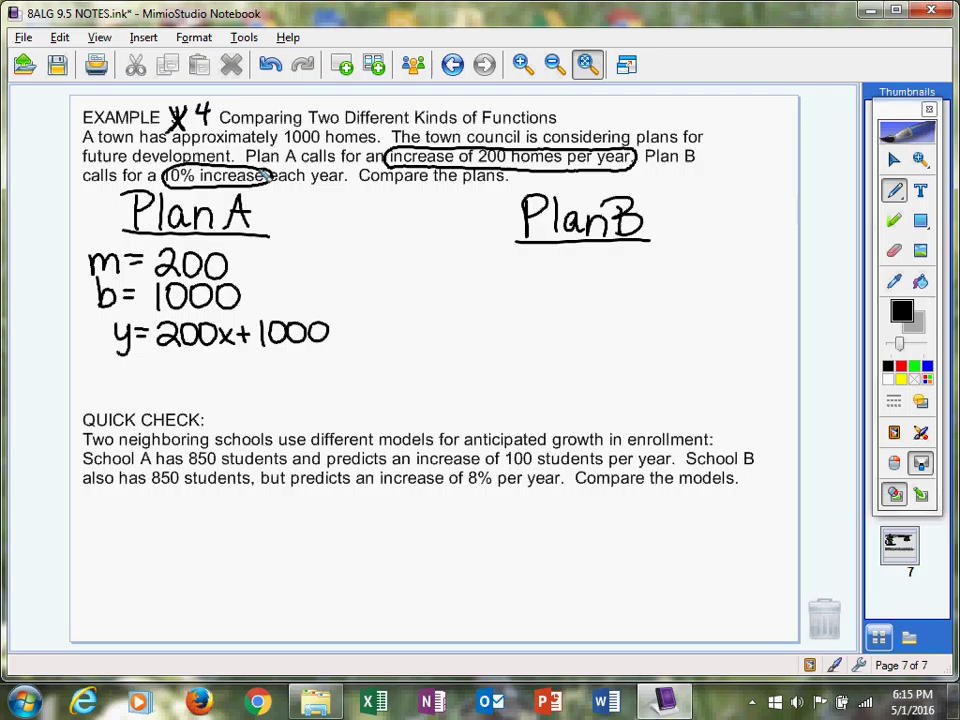
Write y=ab^x and y=1000( )^x under Plan B, leaving a blank for the growth factor.
{"action": "mouse_move", "coordinate": [496, 258]}
{"action": "left_mouse_down"}
{"action": "mouse_move", "coordinate": [501, 292]}
{"action": "mouse_move", "coordinate": [536, 265]}
{"action": "mouse_move", "coordinate": [536, 273]}
{"action": "left_mouse_up"}
{"action": "mouse_move", "coordinate": [562, 262]}
{"action": "left_mouse_down"}
{"action": "mouse_move", "coordinate": [578, 281]}
{"action": "mouse_move", "coordinate": [607, 263]}
{"action": "left_mouse_up"}
{"action": "left_click_drag", "start_coordinate": [607, 250], "coordinate": [597, 264]}
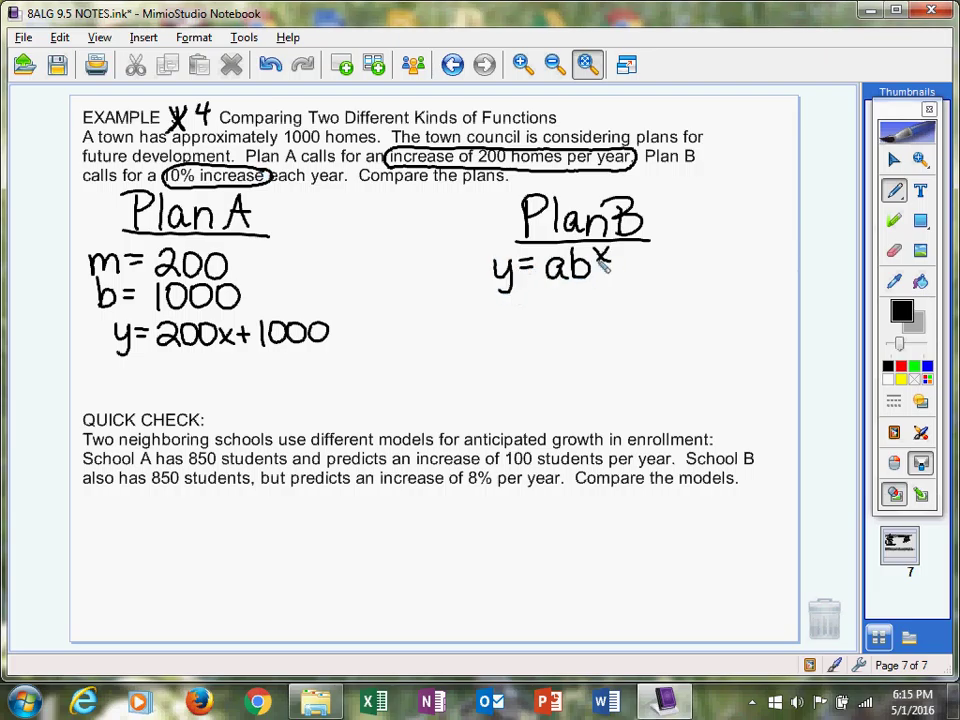
{"action": "mouse_move", "coordinate": [499, 298]}
{"action": "left_mouse_down"}
{"action": "mouse_move", "coordinate": [507, 331]}
{"action": "mouse_move", "coordinate": [534, 305]}
{"action": "left_mouse_up"}
{"action": "mouse_move", "coordinate": [522, 313]}
{"action": "left_mouse_down"}
{"action": "mouse_move", "coordinate": [560, 321]}
{"action": "mouse_move", "coordinate": [557, 303]}
{"action": "mouse_move", "coordinate": [596, 318]}
{"action": "mouse_move", "coordinate": [588, 301]}
{"action": "mouse_move", "coordinate": [611, 322]}
{"action": "left_mouse_up"}
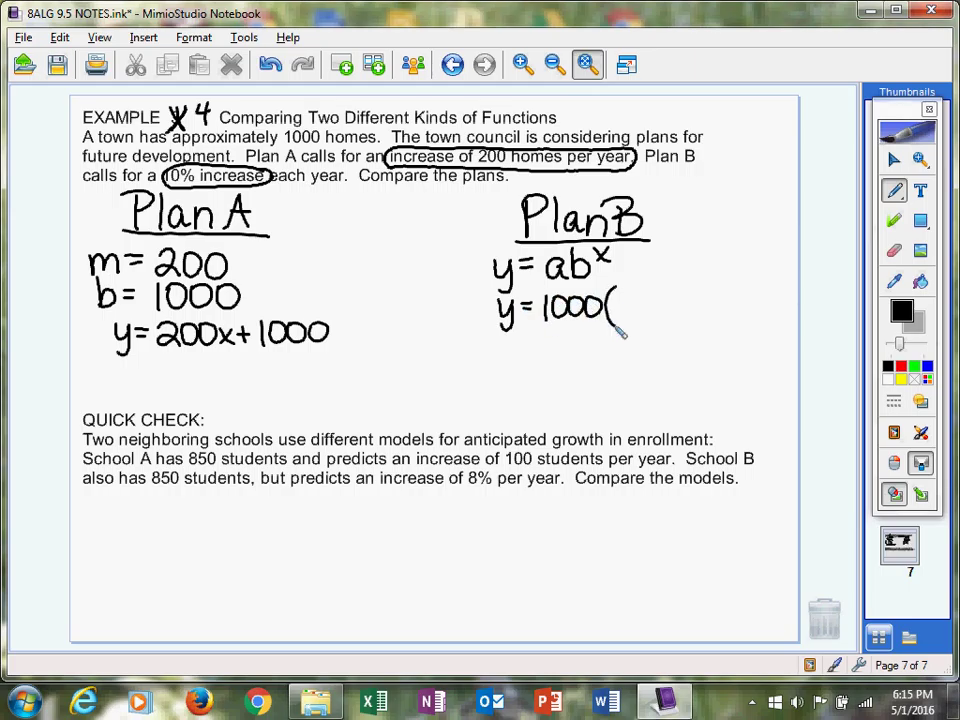
{"action": "mouse_move", "coordinate": [656, 288]}
{"action": "left_mouse_down"}
{"action": "mouse_move", "coordinate": [658, 325]}
{"action": "mouse_move", "coordinate": [685, 295]}
{"action": "left_mouse_up"}
{"action": "left_click_drag", "start_coordinate": [685, 281], "coordinate": [671, 297]}
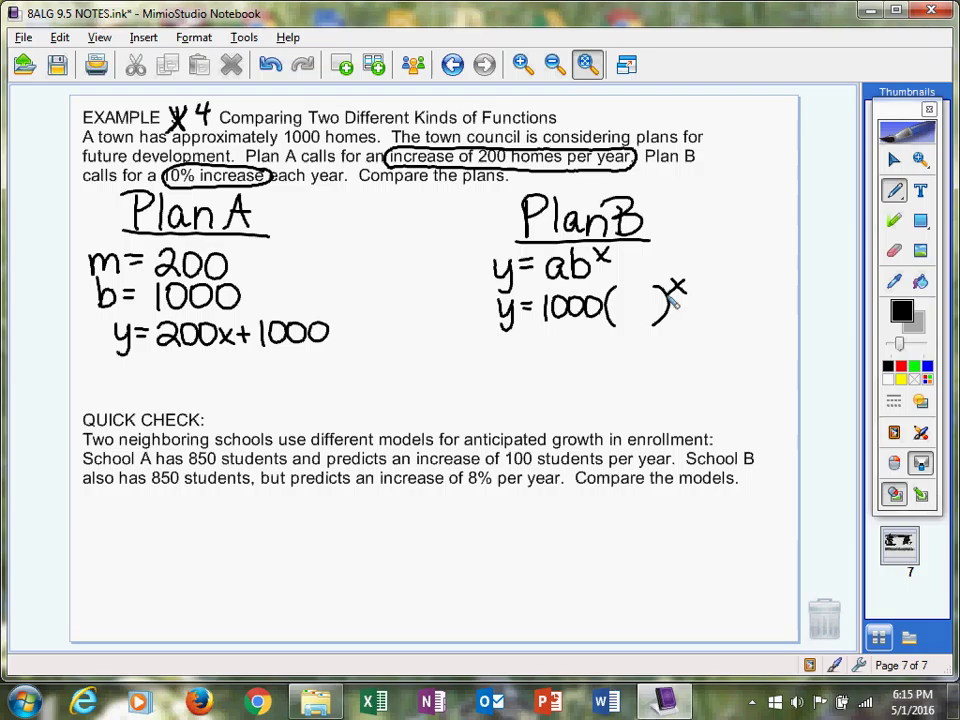
{"action": "left_click_drag", "start_coordinate": [620, 320], "coordinate": [650, 320]}
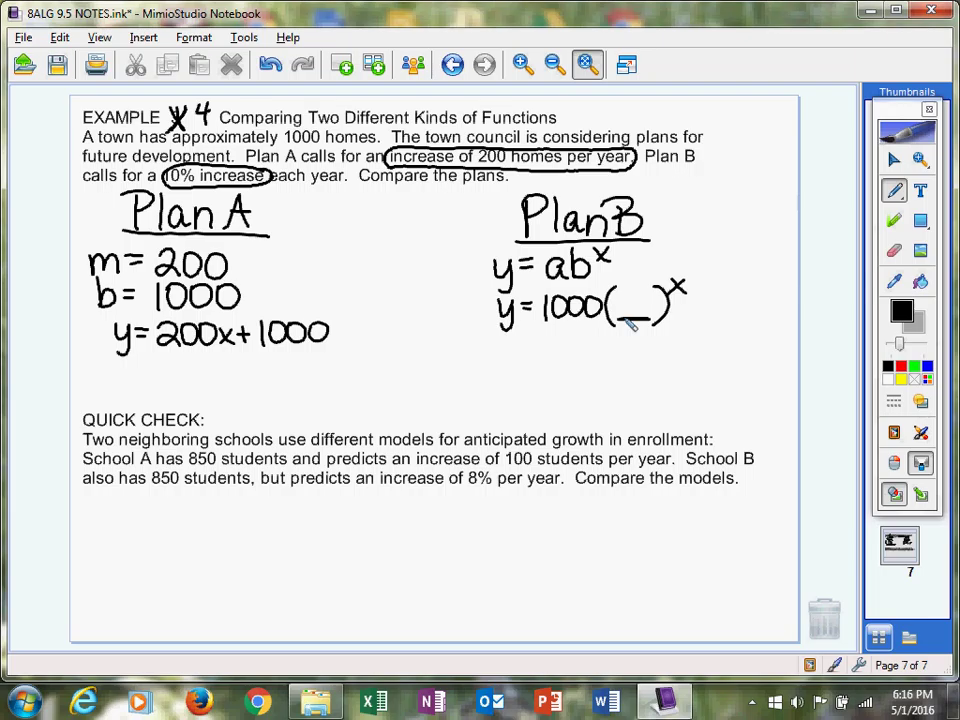
Work out 100+10%=110% beside Plan B to get the 1.1 growth factor.
{"action": "mouse_move", "coordinate": [673, 200]}
{"action": "left_mouse_down"}
{"action": "mouse_move", "coordinate": [673, 221]}
{"action": "mouse_move", "coordinate": [687, 208]}
{"action": "left_mouse_up"}
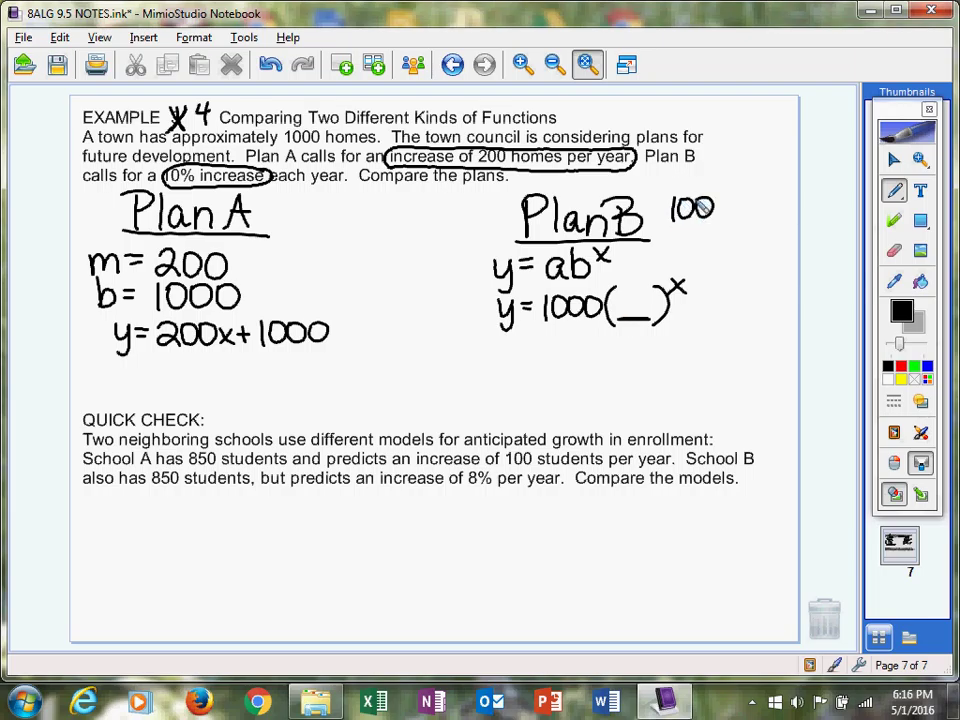
{"action": "mouse_move", "coordinate": [704, 207]}
{"action": "left_mouse_down"}
{"action": "mouse_move", "coordinate": [762, 208]}
{"action": "mouse_move", "coordinate": [781, 220]}
{"action": "mouse_move", "coordinate": [783, 211]}
{"action": "left_mouse_up"}
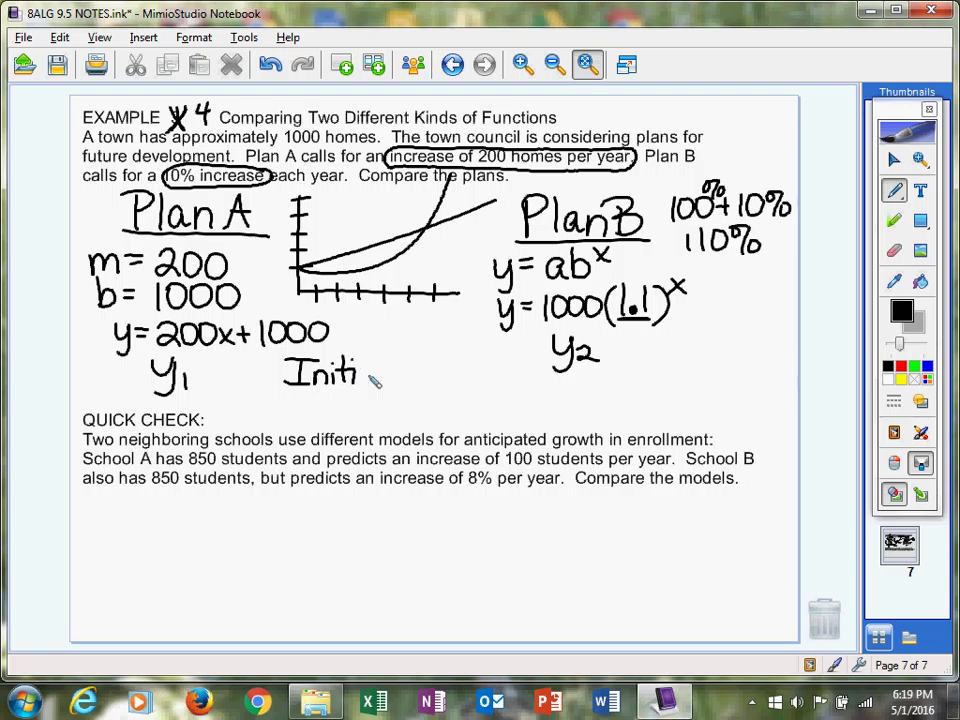
{"action": "mouse_move", "coordinate": [375, 381]}
{"action": "left_mouse_down"}
{"action": "mouse_move", "coordinate": [417, 398]}
{"action": "mouse_move", "coordinate": [439, 363]}
{"action": "mouse_move", "coordinate": [426, 375]}
{"action": "mouse_move", "coordinate": [463, 376]}
{"action": "mouse_move", "coordinate": [467, 386]}
{"action": "mouse_move", "coordinate": [496, 371]}
{"action": "mouse_move", "coordinate": [506, 388]}
{"action": "mouse_move", "coordinate": [511, 372]}
{"action": "mouse_move", "coordinate": [311, 415]}
{"action": "mouse_move", "coordinate": [482, 401]}
{"action": "mouse_move", "coordinate": [562, 409]}
{"action": "mouse_move", "coordinate": [593, 408]}
{"action": "left_mouse_up"}
End the 'Initially' sentence with a period and begin 'But, in the long term,' below it.
{"action": "left_click", "coordinate": [601, 405]}
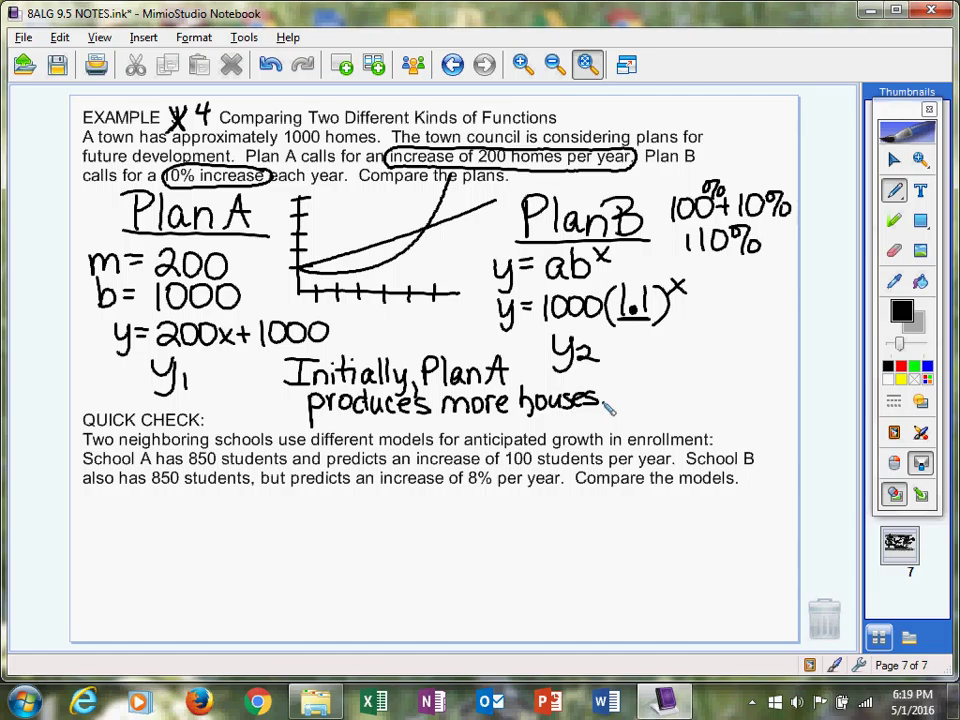
{"action": "mouse_move", "coordinate": [298, 492]}
{"action": "left_mouse_down"}
{"action": "mouse_move", "coordinate": [299, 521]}
{"action": "mouse_move", "coordinate": [341, 510]}
{"action": "mouse_move", "coordinate": [342, 520]}
{"action": "left_mouse_up"}
{"action": "left_click_drag", "start_coordinate": [333, 501], "coordinate": [350, 499]}
{"action": "mouse_move", "coordinate": [351, 519]}
{"action": "left_mouse_down"}
{"action": "mouse_move", "coordinate": [353, 528]}
{"action": "mouse_move", "coordinate": [396, 522]}
{"action": "mouse_move", "coordinate": [402, 504]}
{"action": "left_mouse_up"}
{"action": "left_click_drag", "start_coordinate": [405, 497], "coordinate": [421, 522]}
{"action": "mouse_move", "coordinate": [425, 513]}
{"action": "left_mouse_down"}
{"action": "mouse_move", "coordinate": [487, 516]}
{"action": "mouse_move", "coordinate": [484, 542]}
{"action": "left_mouse_up"}
{"action": "left_click_drag", "start_coordinate": [503, 497], "coordinate": [505, 520]}
{"action": "left_click_drag", "start_coordinate": [500, 505], "coordinate": [515, 505]}
{"action": "left_click_drag", "start_coordinate": [515, 512], "coordinate": [560, 520]}
{"action": "left_click_drag", "start_coordinate": [566, 518], "coordinate": [563, 535]}
Finish the sentence with 'Plan B produces more houses.'.
{"action": "left_click_drag", "start_coordinate": [337, 536], "coordinate": [336, 568]}
{"action": "left_click_drag", "start_coordinate": [355, 535], "coordinate": [405, 565]}
{"action": "mouse_move", "coordinate": [410, 536]}
{"action": "left_mouse_down"}
{"action": "mouse_move", "coordinate": [425, 566]}
{"action": "mouse_move", "coordinate": [441, 572]}
{"action": "mouse_move", "coordinate": [467, 552]}
{"action": "mouse_move", "coordinate": [528, 567]}
{"action": "left_mouse_up"}
{"action": "left_click_drag", "start_coordinate": [536, 561], "coordinate": [550, 568]}
{"action": "mouse_move", "coordinate": [355, 580]}
{"action": "left_mouse_down"}
{"action": "mouse_move", "coordinate": [378, 599]}
{"action": "mouse_move", "coordinate": [409, 584]}
{"action": "left_mouse_up"}
{"action": "mouse_move", "coordinate": [412, 594]}
{"action": "left_mouse_down"}
{"action": "mouse_move", "coordinate": [448, 598]}
{"action": "mouse_move", "coordinate": [457, 589]}
{"action": "left_mouse_up"}
{"action": "left_click_drag", "start_coordinate": [466, 586], "coordinate": [507, 598]}
{"action": "left_click", "coordinate": [520, 598]}
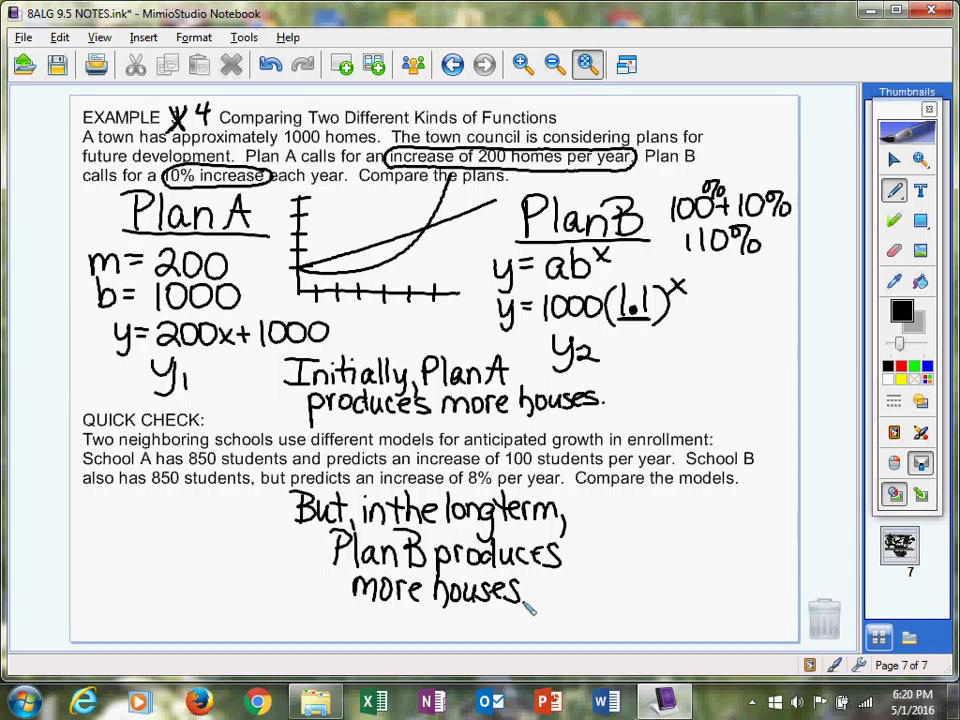
Draw brackets beside each conclusion, labelling the long-term one 'After 15 yrs' and the initial one 'Up to 15 years'.
{"action": "mouse_move", "coordinate": [566, 490]}
{"action": "left_mouse_down"}
{"action": "mouse_move", "coordinate": [590, 500]}
{"action": "mouse_move", "coordinate": [590, 588]}
{"action": "mouse_move", "coordinate": [548, 601]}
{"action": "left_mouse_up"}
{"action": "mouse_move", "coordinate": [601, 562]}
{"action": "left_mouse_down"}
{"action": "mouse_move", "coordinate": [614, 536]}
{"action": "mouse_move", "coordinate": [688, 567]}
{"action": "mouse_move", "coordinate": [709, 545]}
{"action": "mouse_move", "coordinate": [641, 598]}
{"action": "mouse_move", "coordinate": [680, 601]}
{"action": "mouse_move", "coordinate": [666, 600]}
{"action": "left_mouse_up"}
{"action": "mouse_move", "coordinate": [600, 365]}
{"action": "left_mouse_down"}
{"action": "mouse_move", "coordinate": [640, 381]}
{"action": "mouse_move", "coordinate": [656, 372]}
{"action": "mouse_move", "coordinate": [744, 381]}
{"action": "mouse_move", "coordinate": [749, 371]}
{"action": "left_mouse_up"}
{"action": "mouse_move", "coordinate": [678, 400]}
{"action": "left_mouse_down"}
{"action": "mouse_move", "coordinate": [690, 428]}
{"action": "mouse_move", "coordinate": [733, 407]}
{"action": "mouse_move", "coordinate": [752, 421]}
{"action": "mouse_move", "coordinate": [716, 417]}
{"action": "left_mouse_up"}
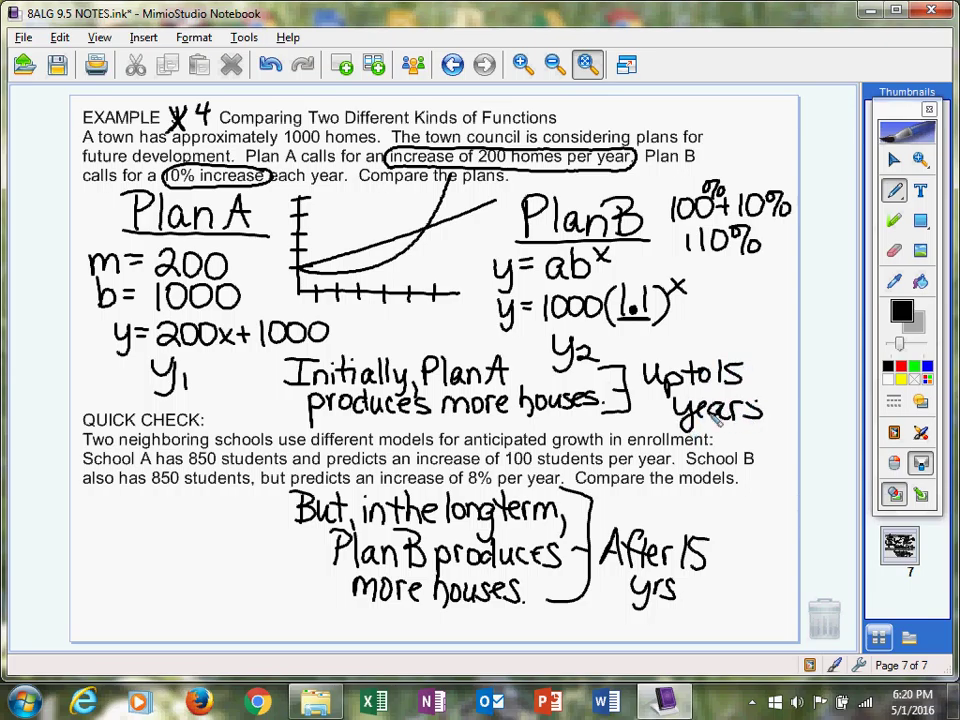